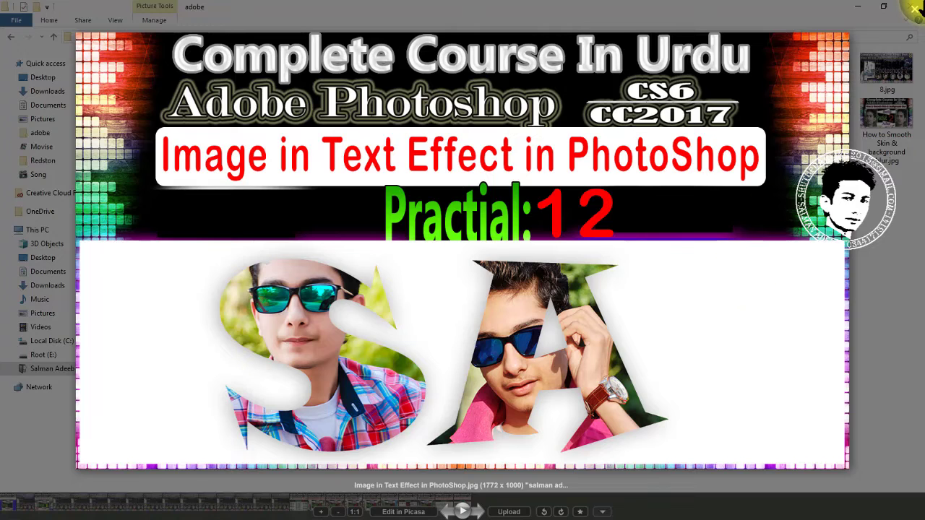
Close the Picasa preview of the finished Image in Text Effect sample.
{"action": "left_click", "coordinate": [915, 7]}
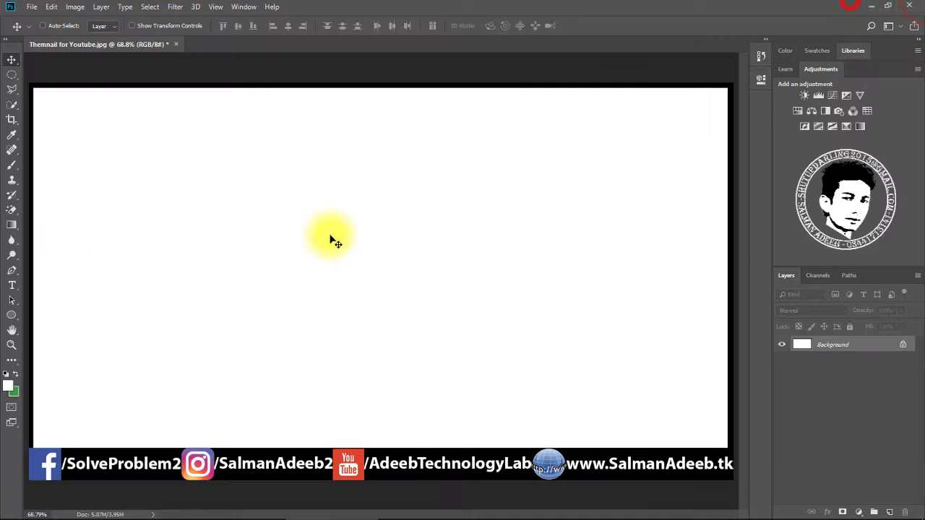
Add the text ADEEB on the canvas and move it to the centre.
{"action": "left_click", "coordinate": [10, 286]}
{"action": "left_click", "coordinate": [152, 250]}
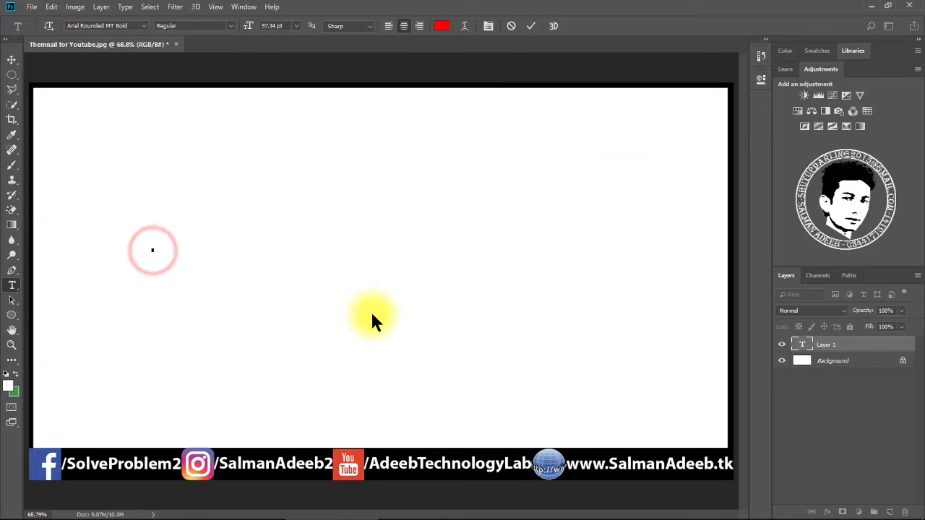
{"action": "type", "text": "ADEEB"}
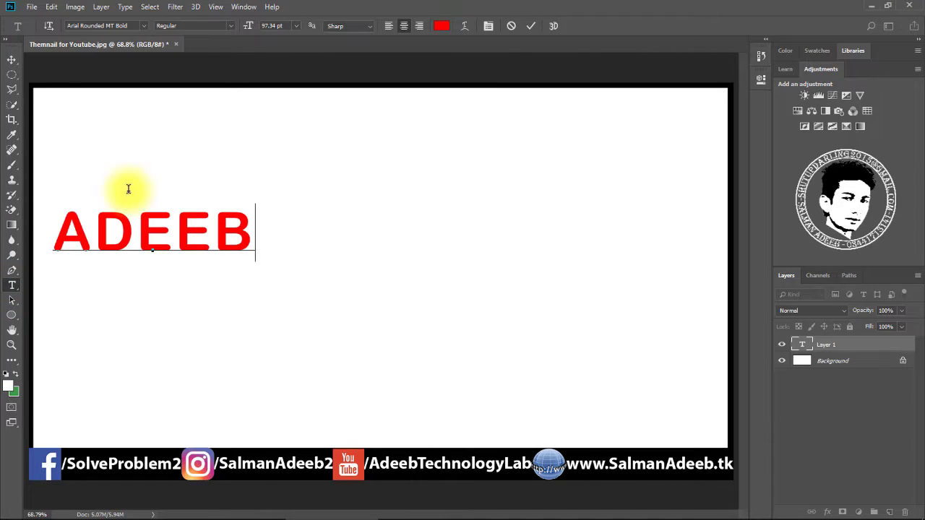
{"action": "left_click", "coordinate": [11, 59]}
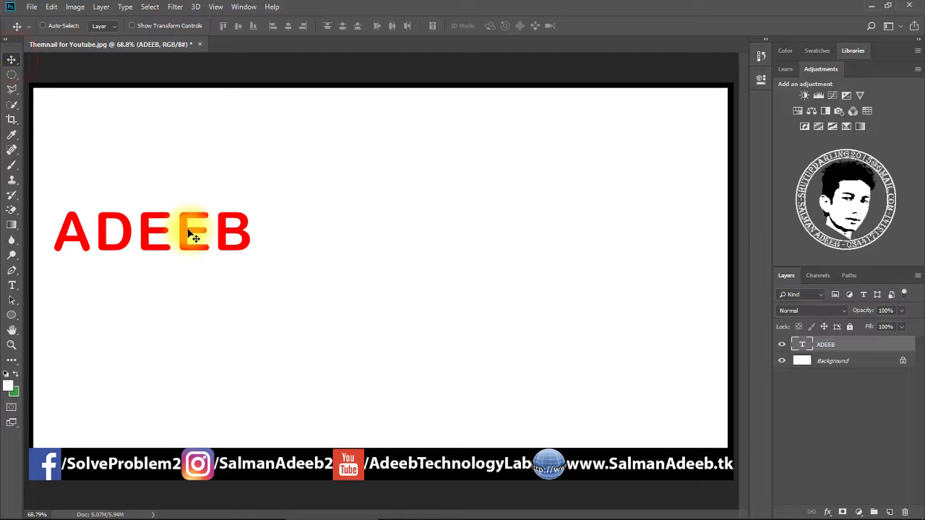
{"action": "mouse_move", "coordinate": [187, 230]}
{"action": "left_mouse_down"}
{"action": "mouse_move", "coordinate": [365, 260]}
{"action": "mouse_move", "coordinate": [416, 282]}
{"action": "left_mouse_up"}
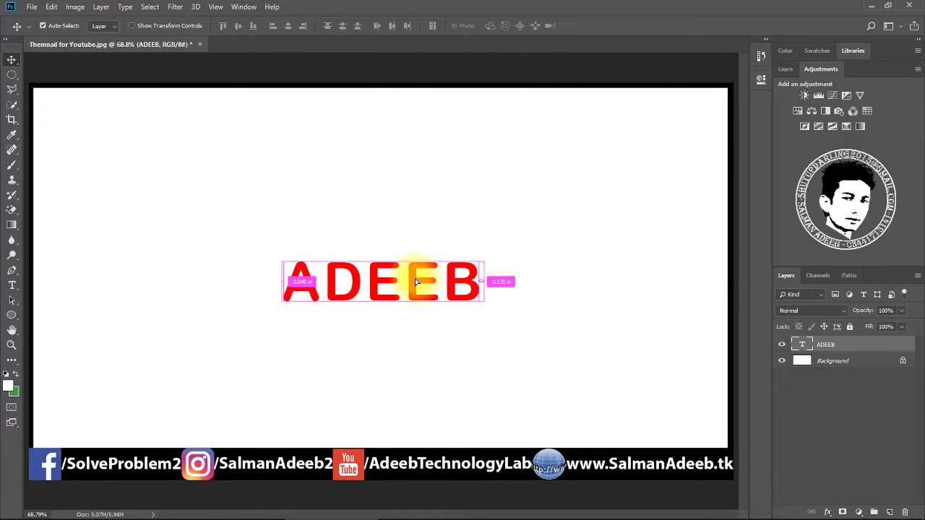
Free-transform the ADEEB text larger so it spans most of the canvas width.
{"action": "key", "text": "ctrl+t"}
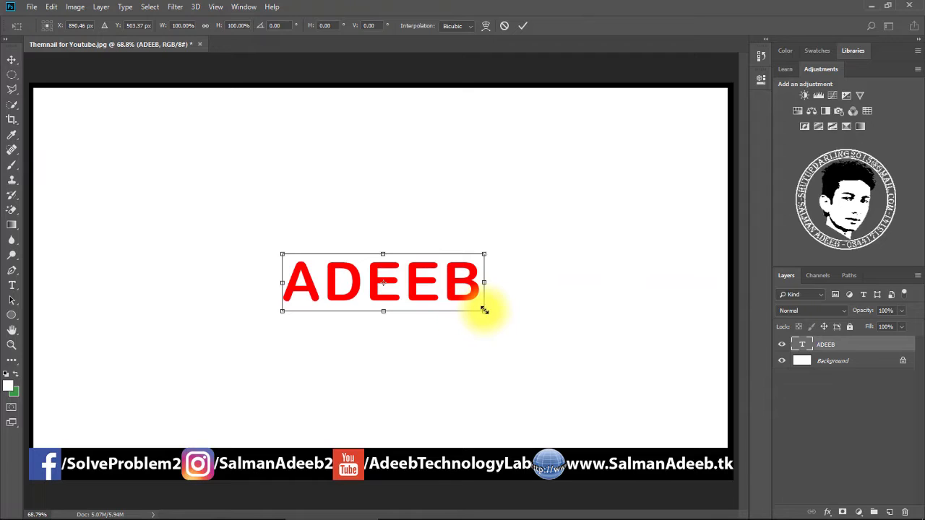
{"action": "left_click_drag", "start_coordinate": [483, 310], "coordinate": [706, 430]}
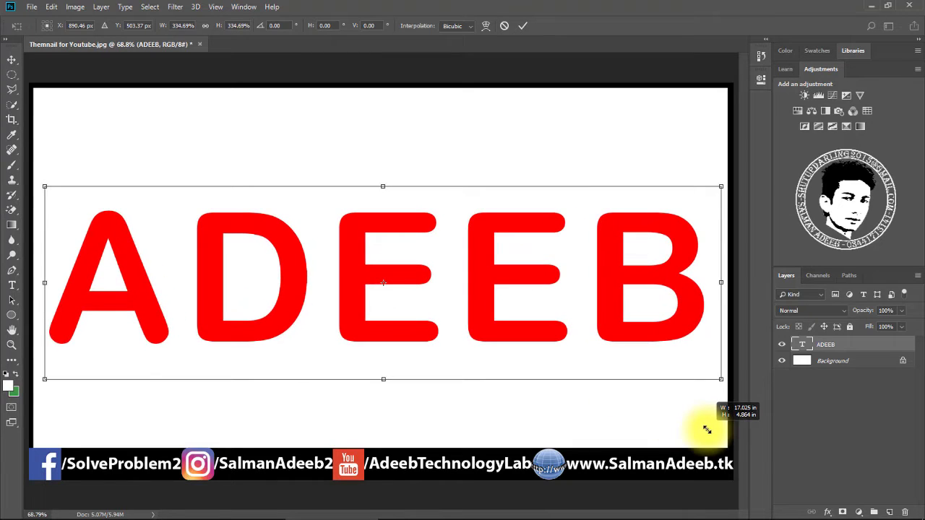
{"action": "key", "text": "Return"}
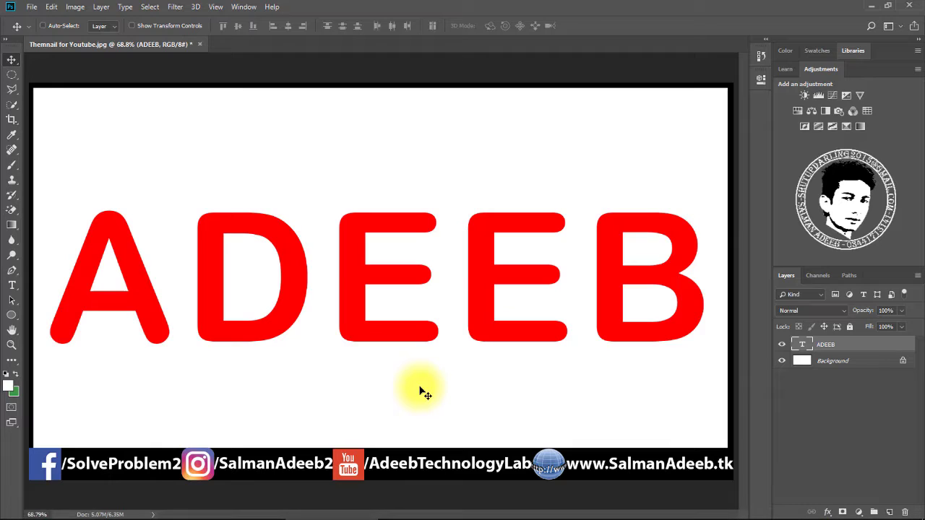
{"action": "key", "text": "super+e"}
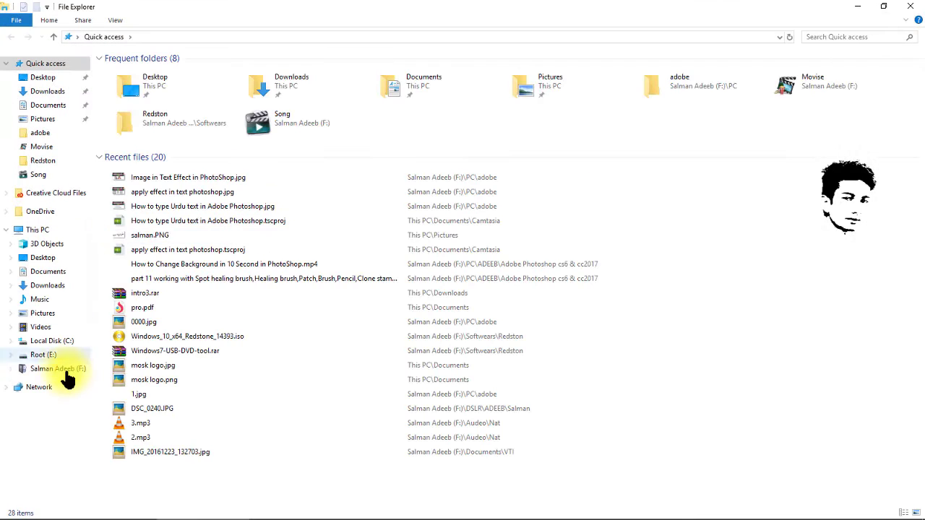
Locate the striped photo 242.jpg in F:\Wallpapers and preview it full size.
{"action": "left_click", "coordinate": [66, 372]}
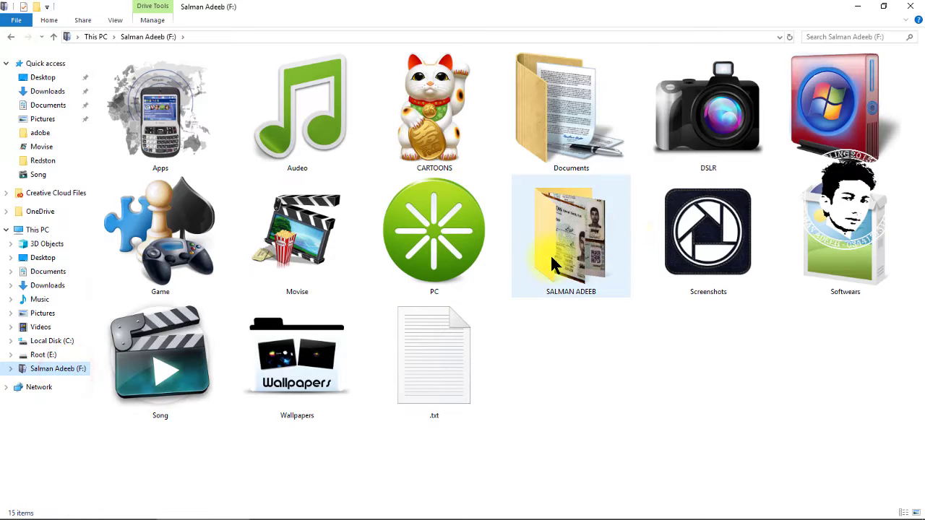
{"action": "double_click", "coordinate": [298, 354]}
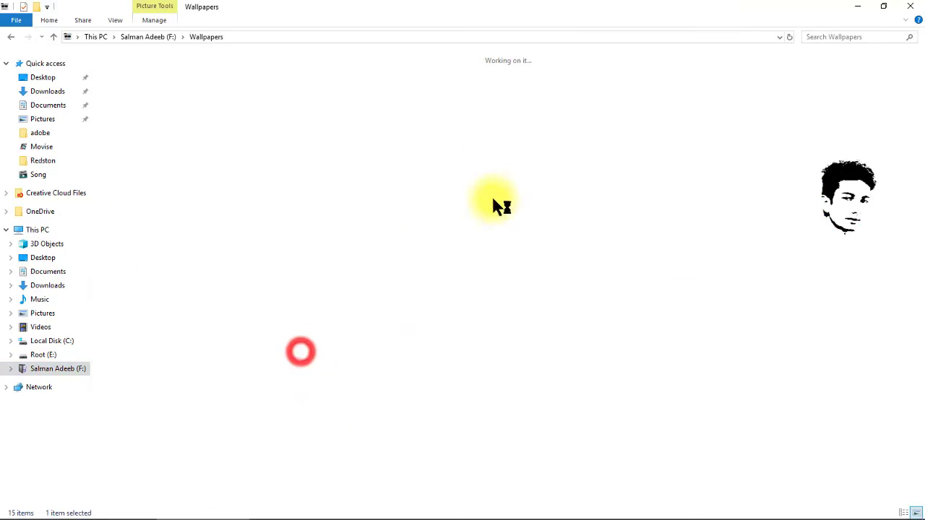
{"action": "scroll", "coordinate": [535, 211], "scroll_direction": "down", "scroll_amount": 2}
{"action": "scroll", "coordinate": [534, 211], "scroll_direction": "down", "scroll_amount": 3}
{"action": "scroll", "coordinate": [535, 211], "scroll_direction": "down", "scroll_amount": 6}
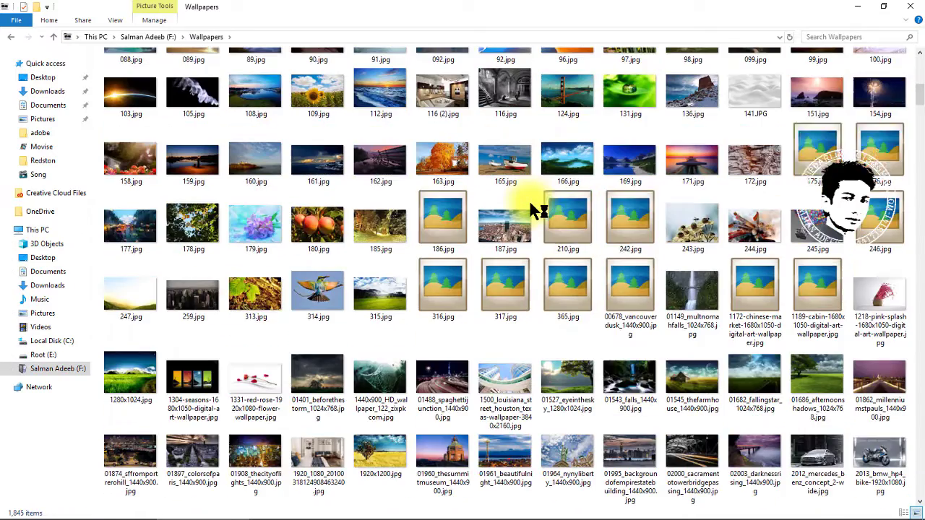
{"action": "scroll", "coordinate": [537, 210], "scroll_direction": "down", "scroll_amount": 3}
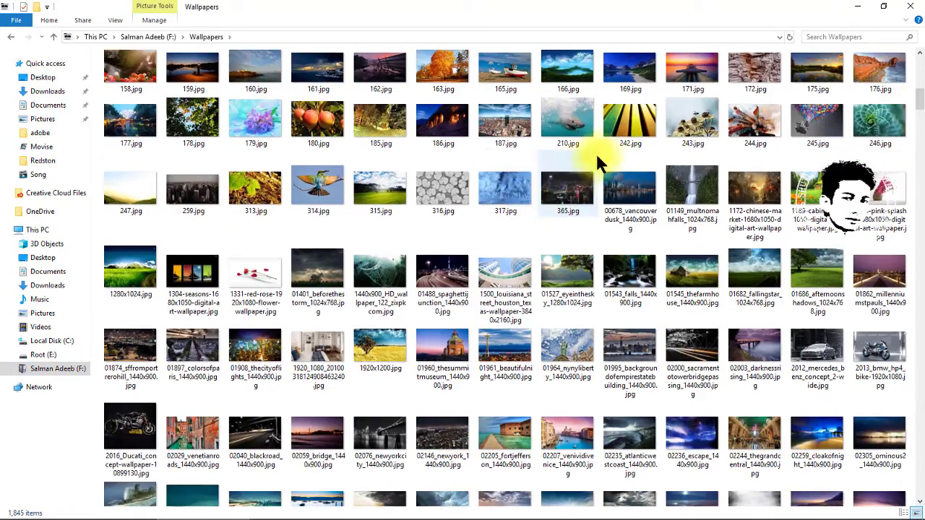
{"action": "left_click", "coordinate": [633, 133]}
{"action": "double_click", "coordinate": [633, 117]}
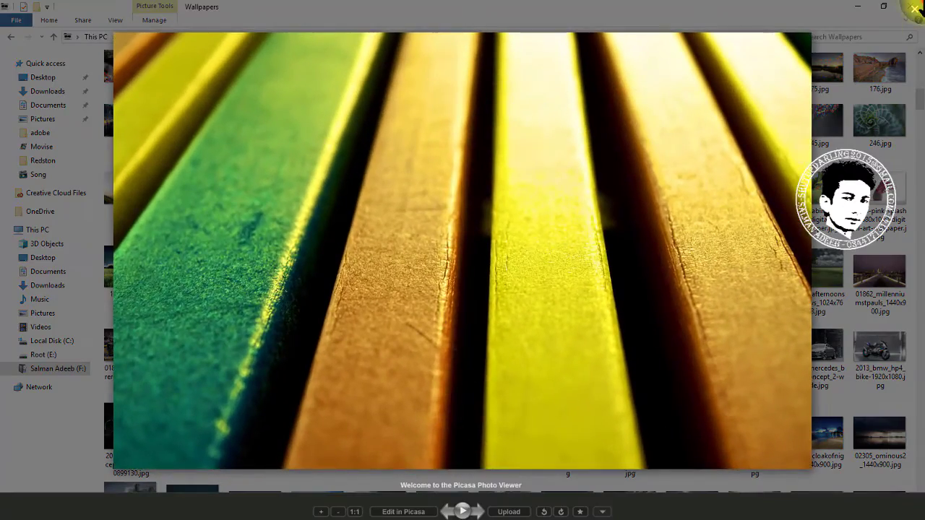
{"action": "left_click", "coordinate": [914, 9]}
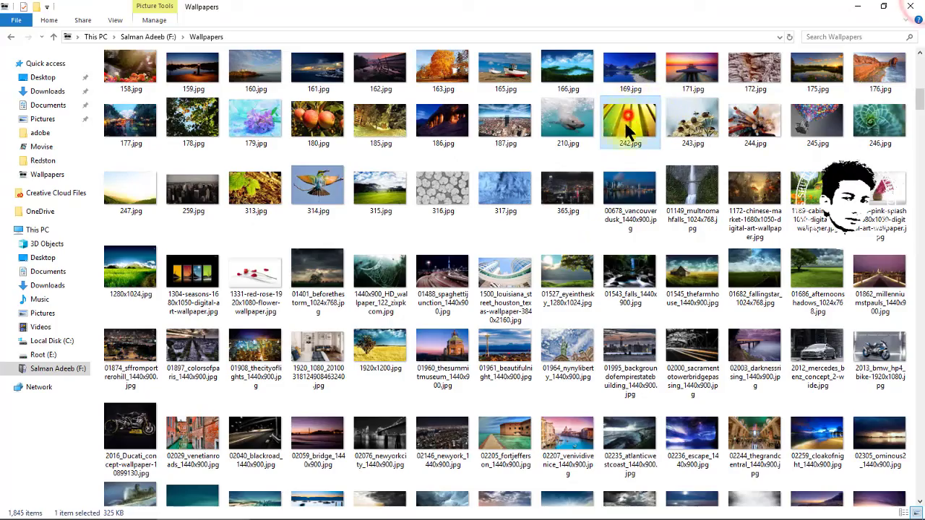
Place 242.jpg over the ADEEB document, scale it up slightly, nudge it down, and commit.
{"action": "left_click", "coordinate": [538, 512]}
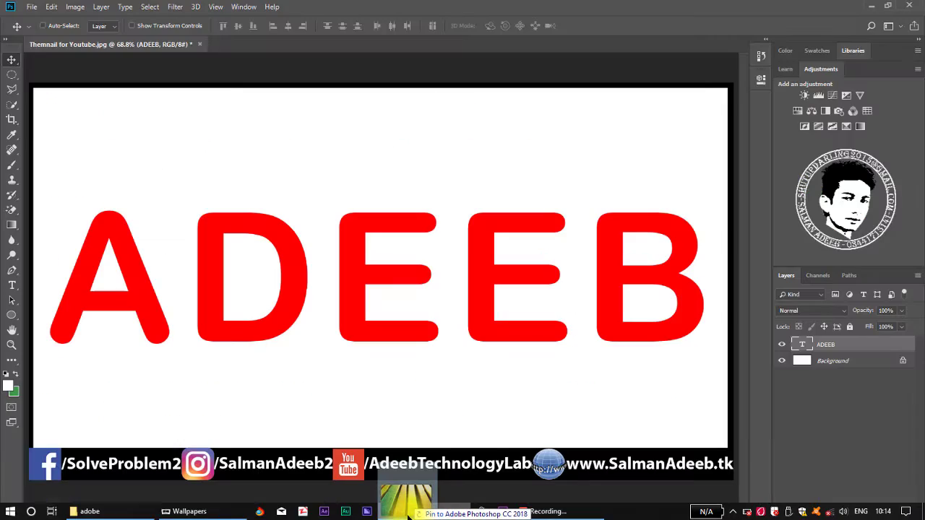
{"action": "left_click_drag", "start_coordinate": [381, 285], "coordinate": [380, 289]}
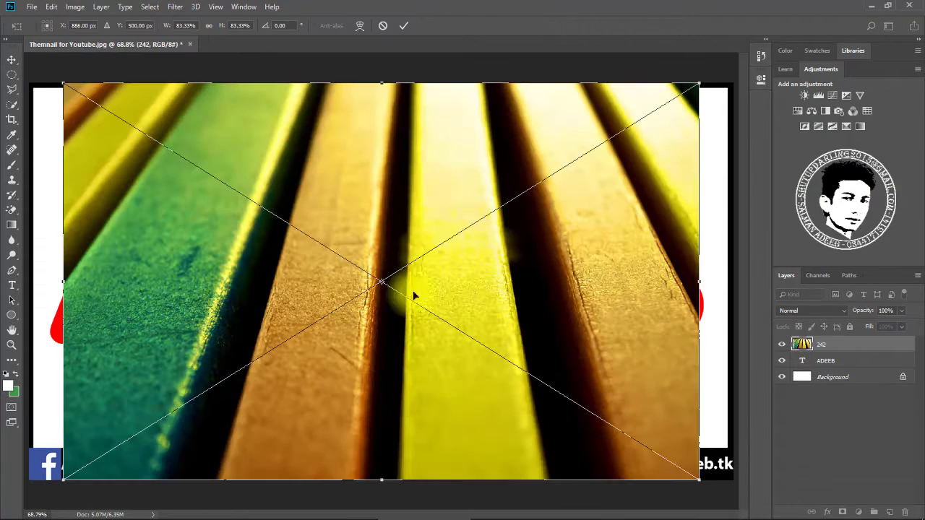
{"action": "mouse_move", "coordinate": [521, 297]}
{"action": "left_mouse_down"}
{"action": "mouse_move", "coordinate": [526, 279]}
{"action": "mouse_move", "coordinate": [487, 292]}
{"action": "left_mouse_up"}
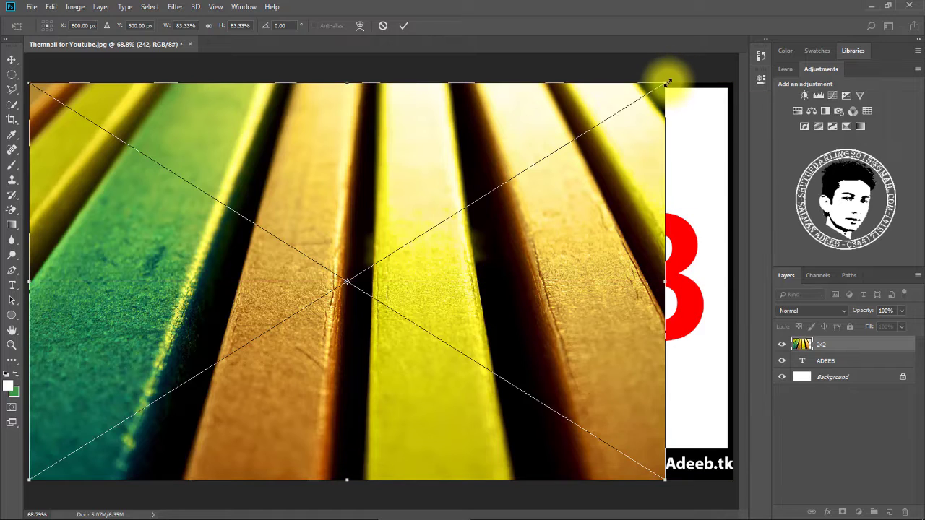
{"action": "left_click_drag", "start_coordinate": [665, 83], "coordinate": [764, 72]}
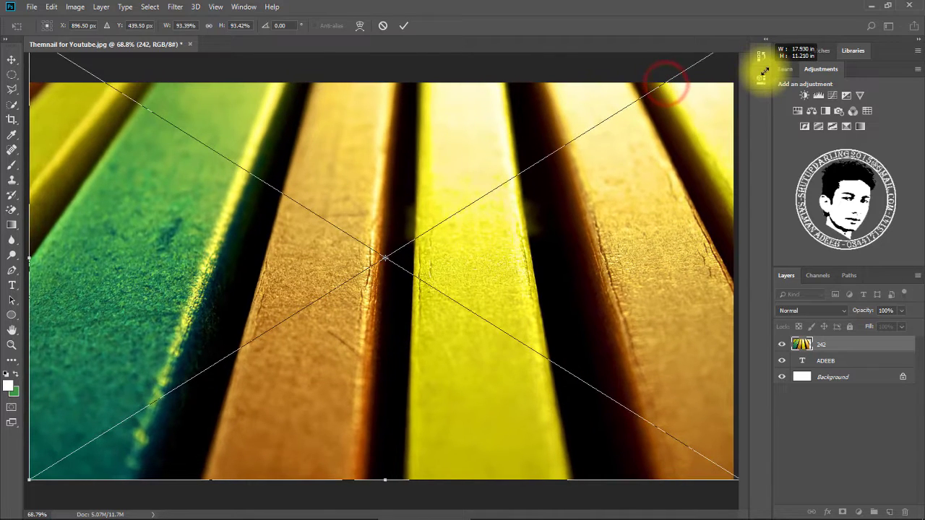
{"action": "left_click_drag", "start_coordinate": [487, 223], "coordinate": [487, 228]}
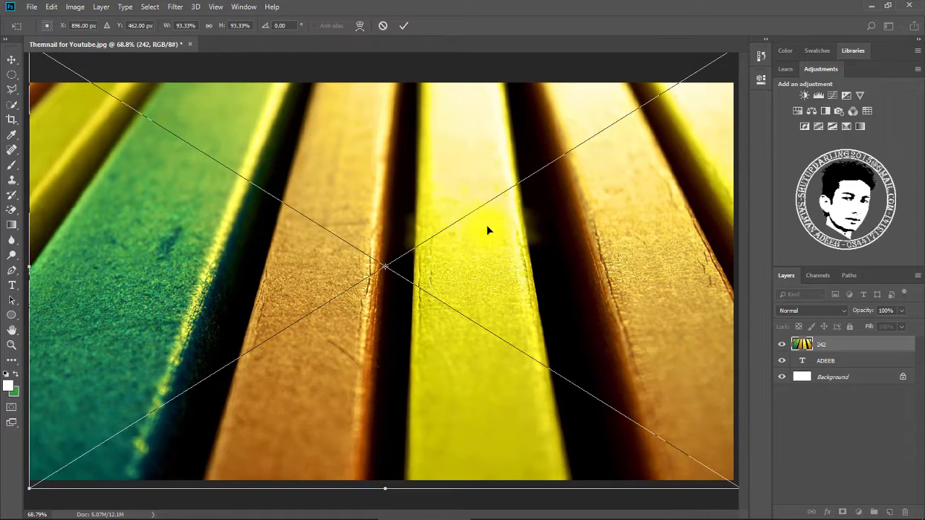
{"action": "key", "text": "Return"}
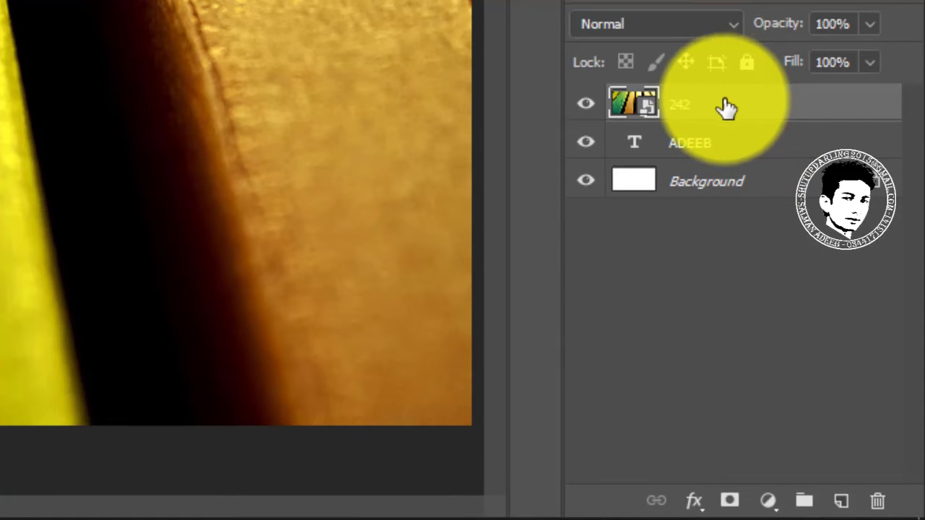
Make layer 242 a clipping mask on ADEEB, then reposition the texture and recentre the lettering.
{"action": "right_click", "coordinate": [726, 107]}
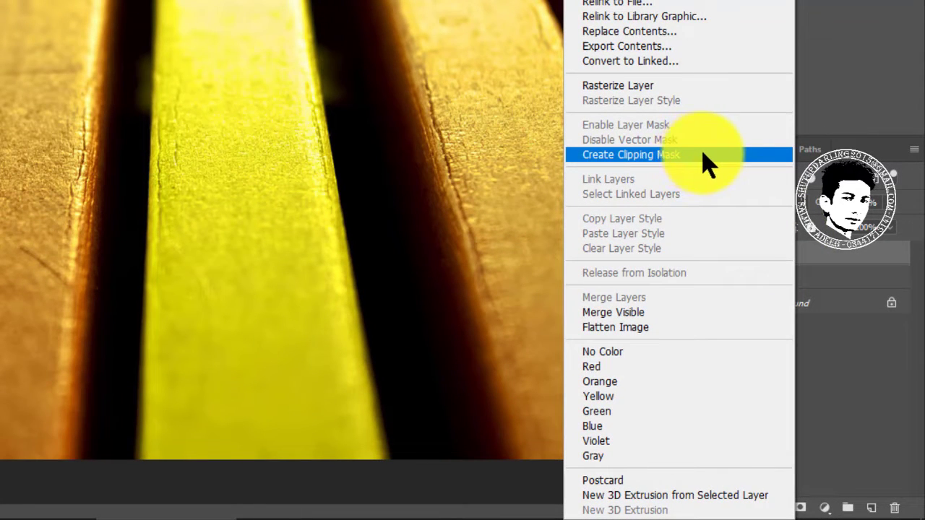
{"action": "left_click", "coordinate": [703, 153]}
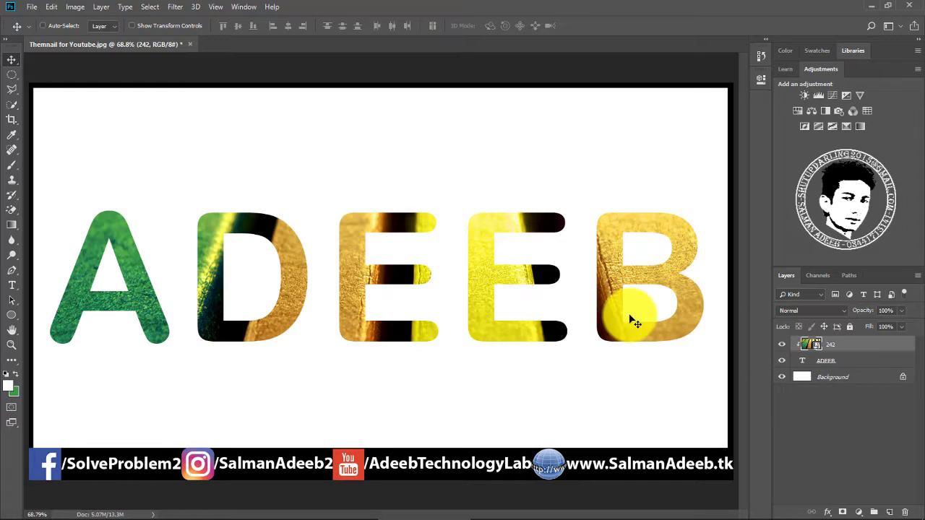
{"action": "mouse_move", "coordinate": [491, 286]}
{"action": "left_mouse_down"}
{"action": "mouse_move", "coordinate": [511, 302]}
{"action": "mouse_move", "coordinate": [482, 324]}
{"action": "left_mouse_up"}
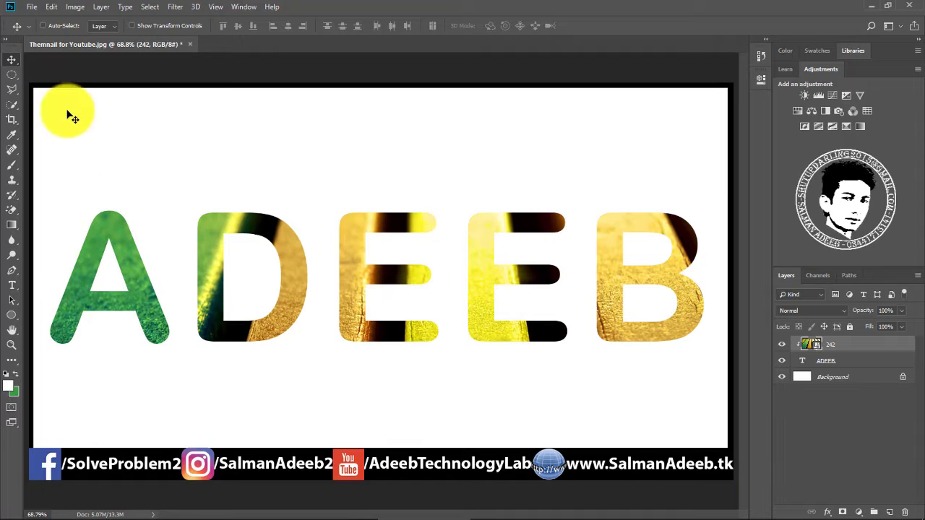
{"action": "left_click", "coordinate": [852, 362]}
{"action": "mouse_move", "coordinate": [489, 293]}
{"action": "left_mouse_down"}
{"action": "mouse_move", "coordinate": [432, 296]}
{"action": "mouse_move", "coordinate": [550, 257]}
{"action": "mouse_move", "coordinate": [494, 227]}
{"action": "mouse_move", "coordinate": [468, 244]}
{"action": "mouse_move", "coordinate": [491, 279]}
{"action": "mouse_move", "coordinate": [501, 233]}
{"action": "mouse_move", "coordinate": [479, 306]}
{"action": "mouse_move", "coordinate": [455, 280]}
{"action": "mouse_move", "coordinate": [494, 283]}
{"action": "mouse_move", "coordinate": [464, 313]}
{"action": "mouse_move", "coordinate": [483, 308]}
{"action": "mouse_move", "coordinate": [483, 326]}
{"action": "left_mouse_up"}
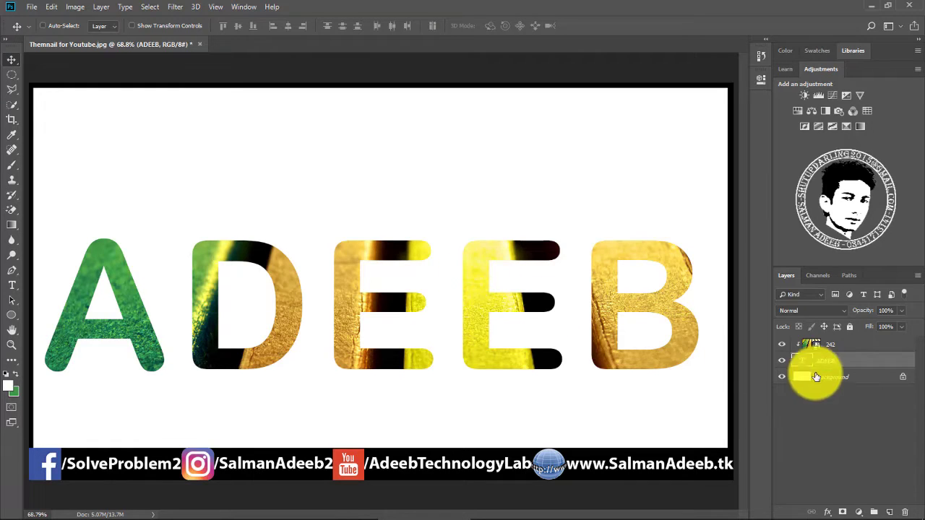
{"action": "left_click", "coordinate": [861, 359]}
{"action": "double_click", "coordinate": [861, 359]}
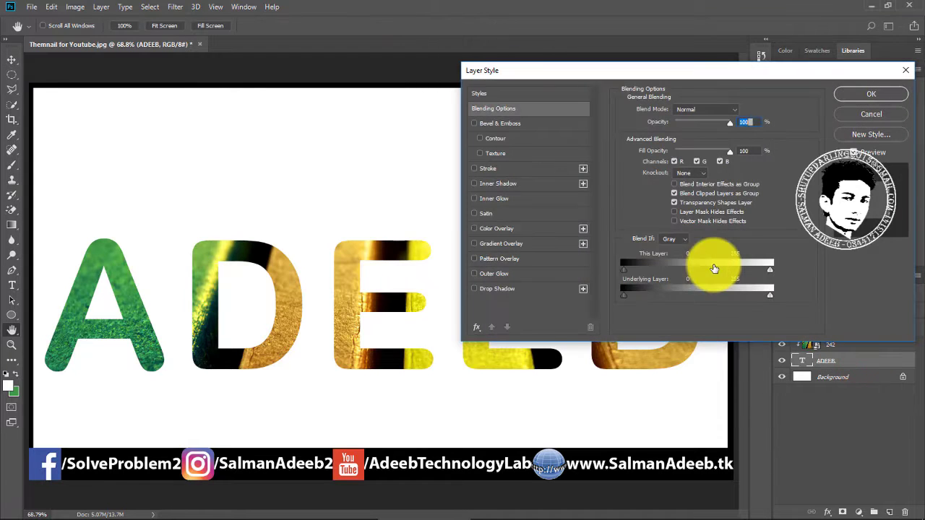
{"action": "left_click", "coordinate": [488, 289]}
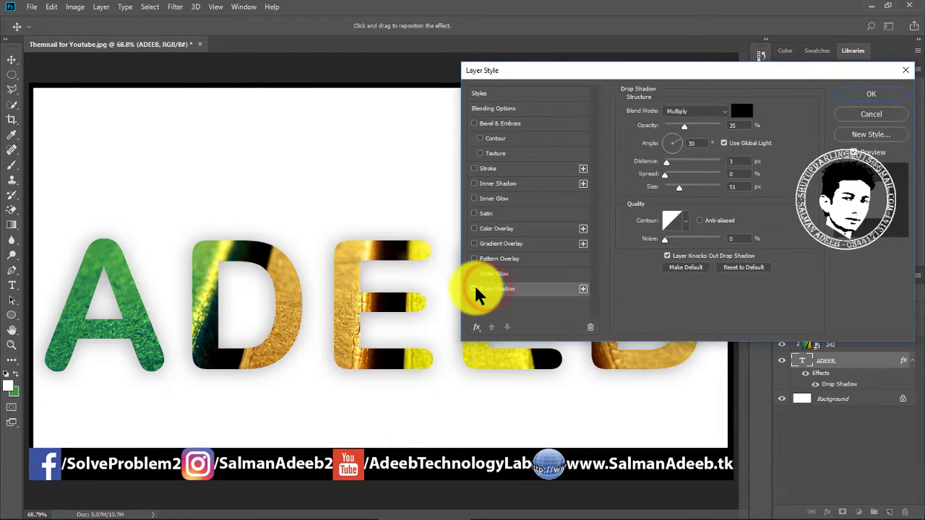
{"action": "left_click_drag", "start_coordinate": [679, 187], "coordinate": [673, 187]}
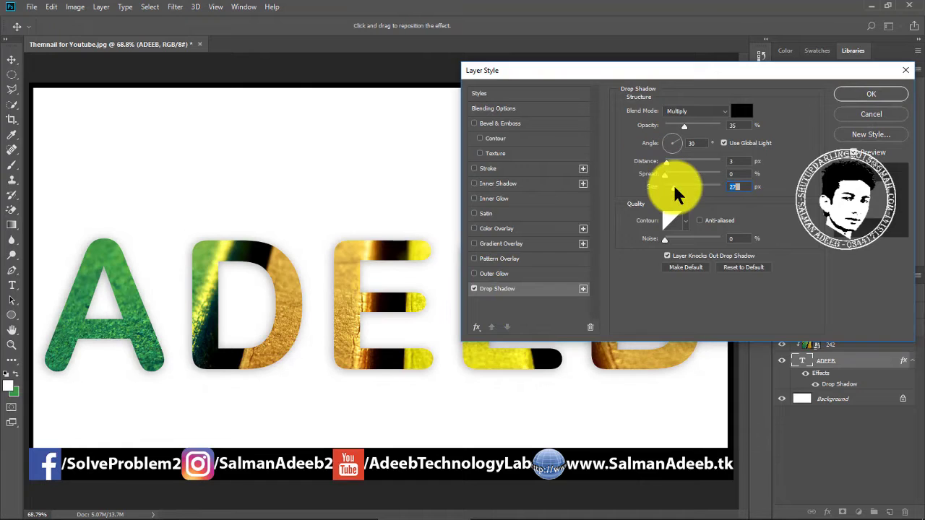
{"action": "left_click", "coordinate": [474, 274]}
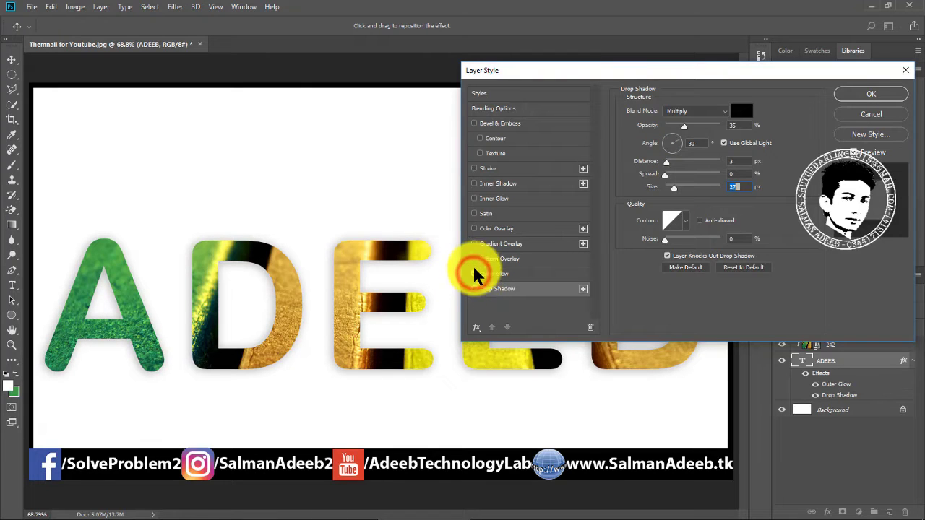
{"action": "left_click", "coordinate": [474, 258]}
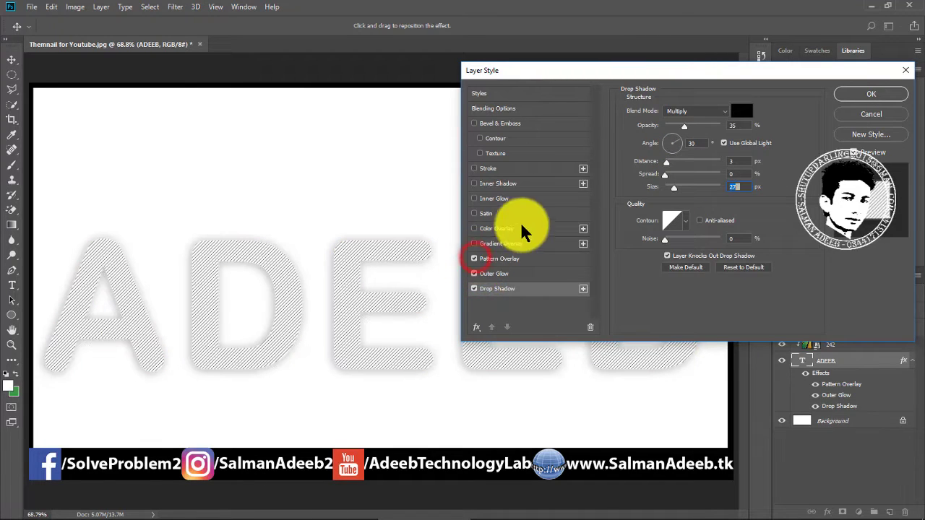
{"action": "left_click", "coordinate": [474, 259]}
{"action": "left_click", "coordinate": [871, 114]}
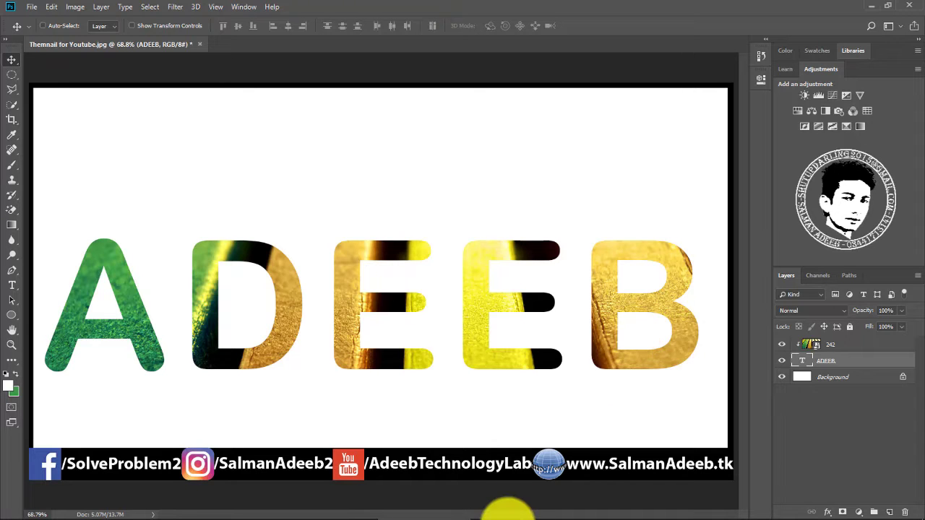
{"action": "left_click", "coordinate": [88, 512]}
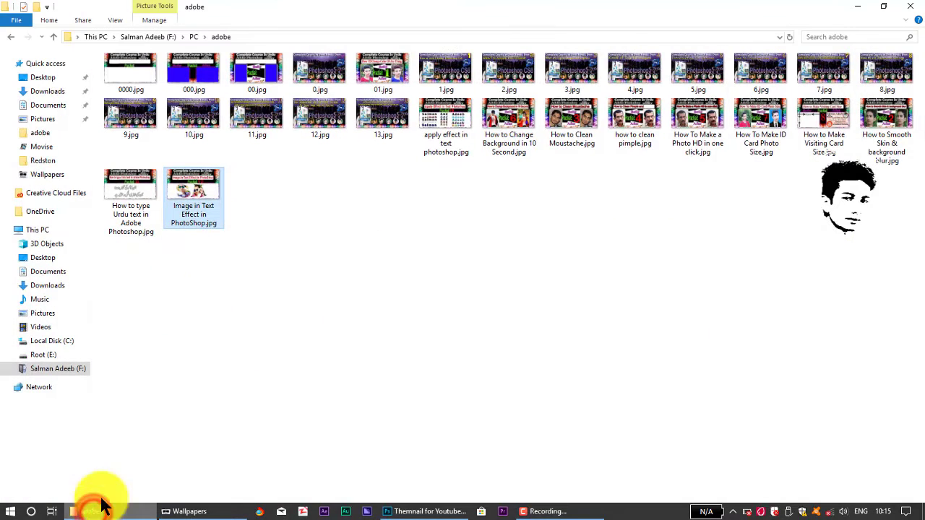
{"action": "double_click", "coordinate": [194, 190]}
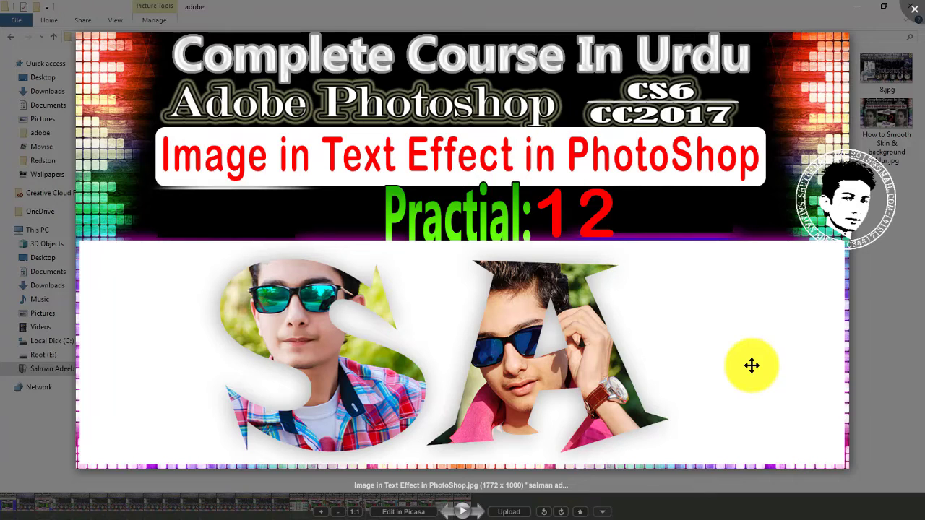
{"action": "left_click", "coordinate": [914, 9]}
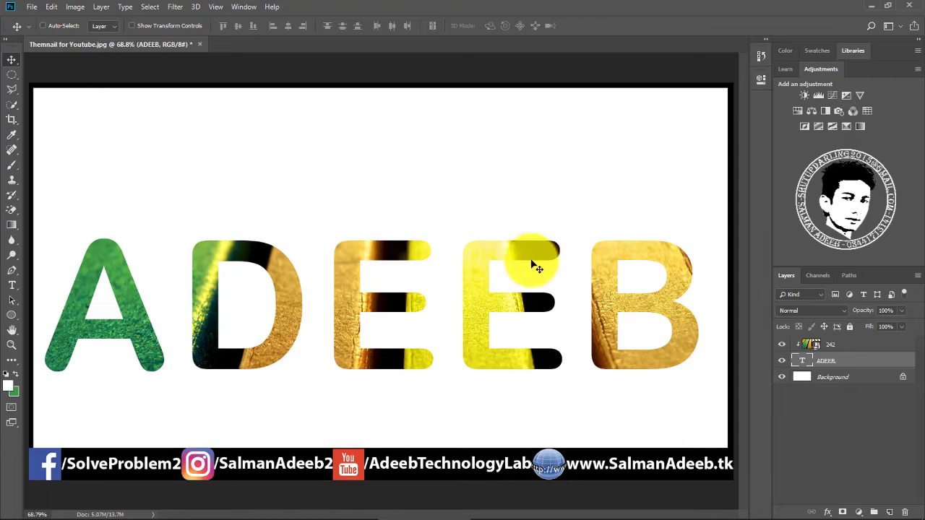
{"action": "left_click", "coordinate": [864, 347]}
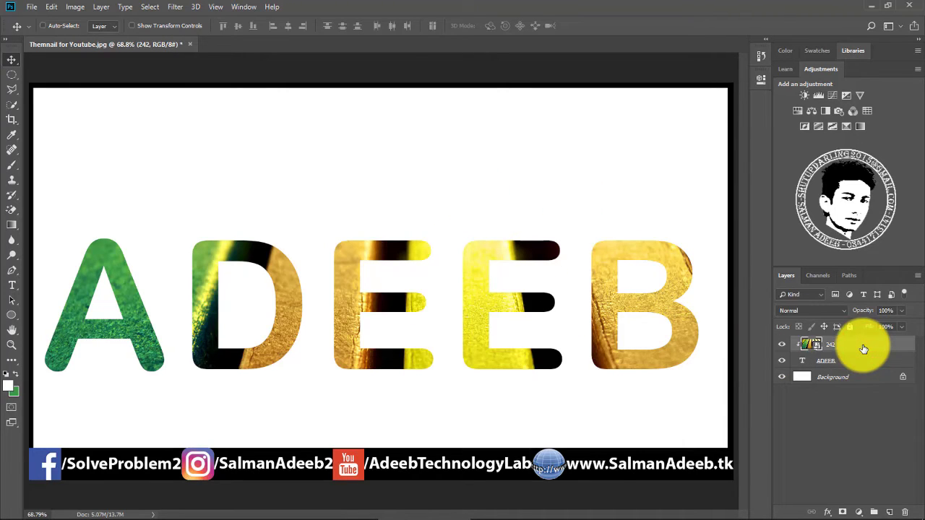
{"action": "left_click", "coordinate": [794, 460]}
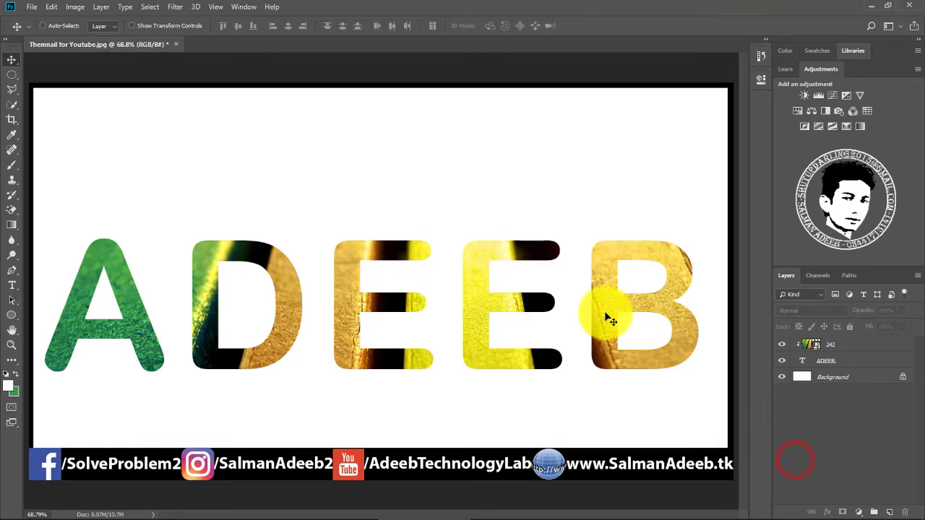